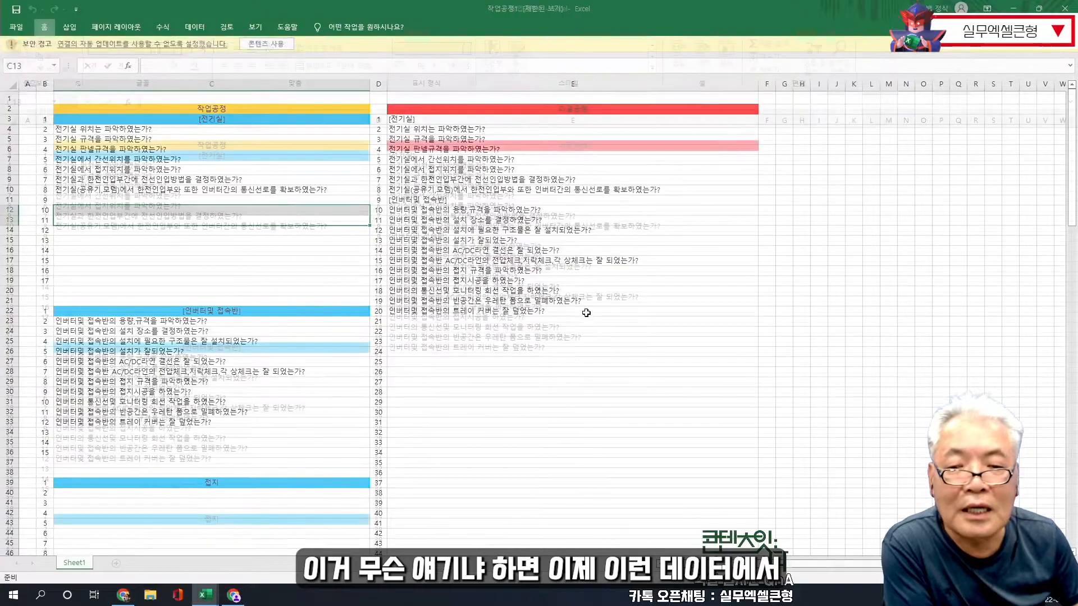
- Enable the workbook's content and examine the blank gaps in column C against the expected gap-free list in column E
click(265, 96)
click(507, 332)
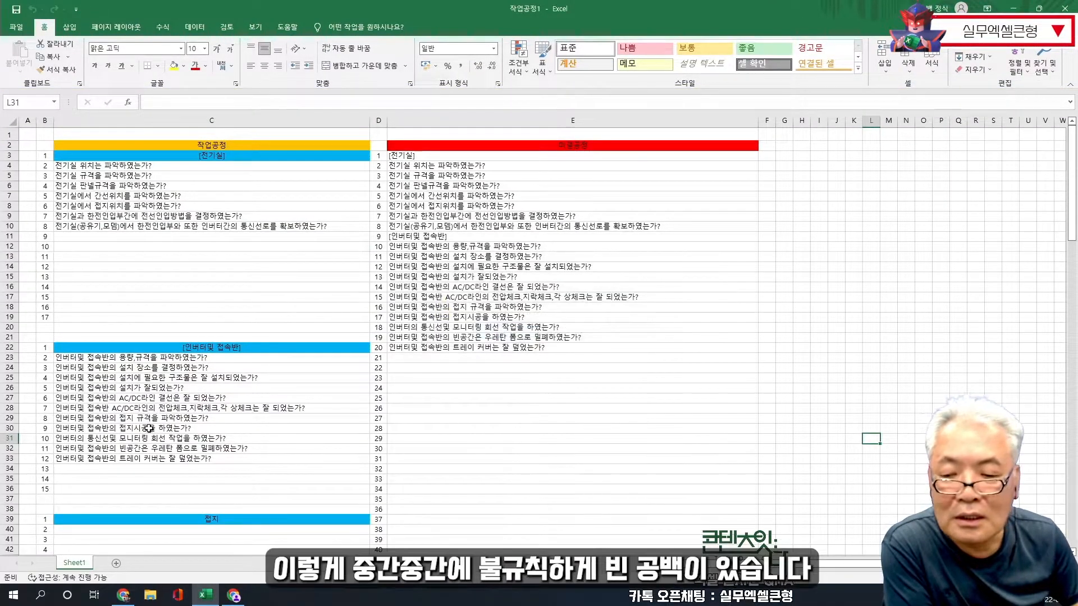
drag(179, 240, 180, 336)
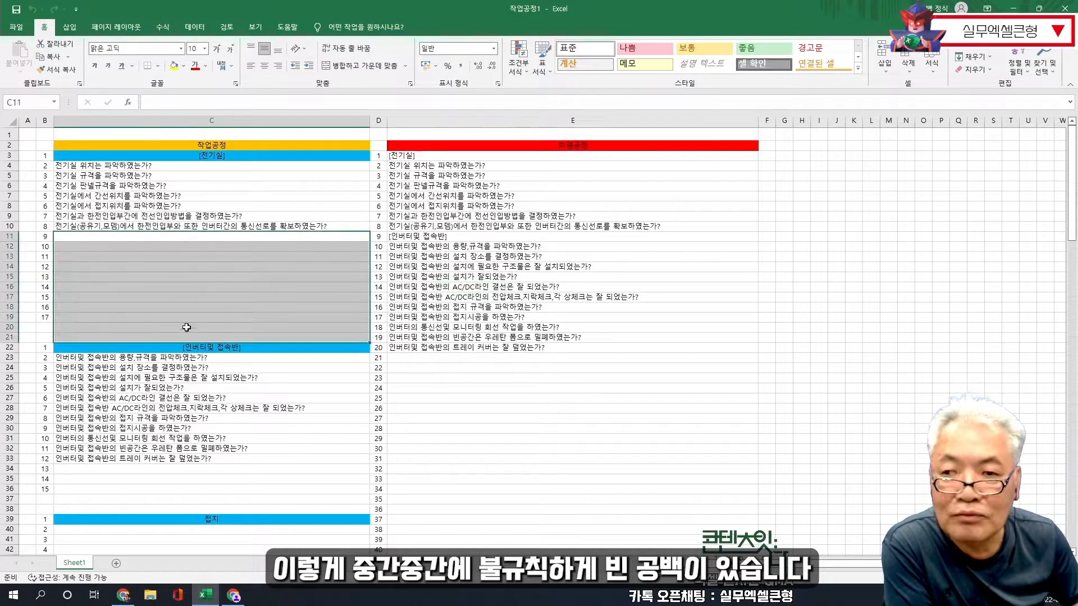
scroll(238, 303, down, 2)
drag(194, 408, 201, 447)
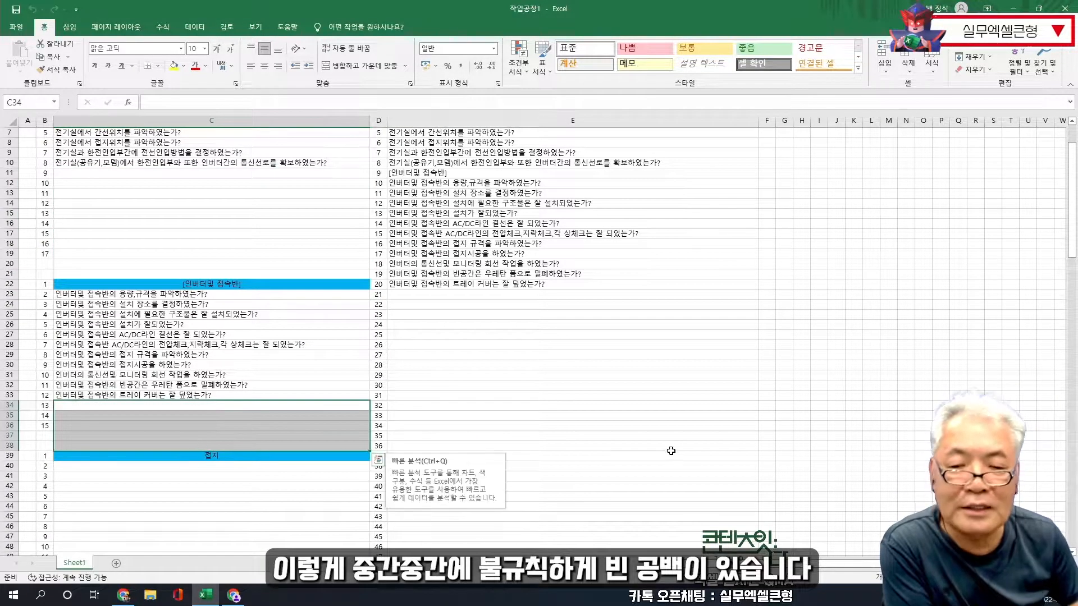
scroll(668, 449, up, 2)
click(265, 314)
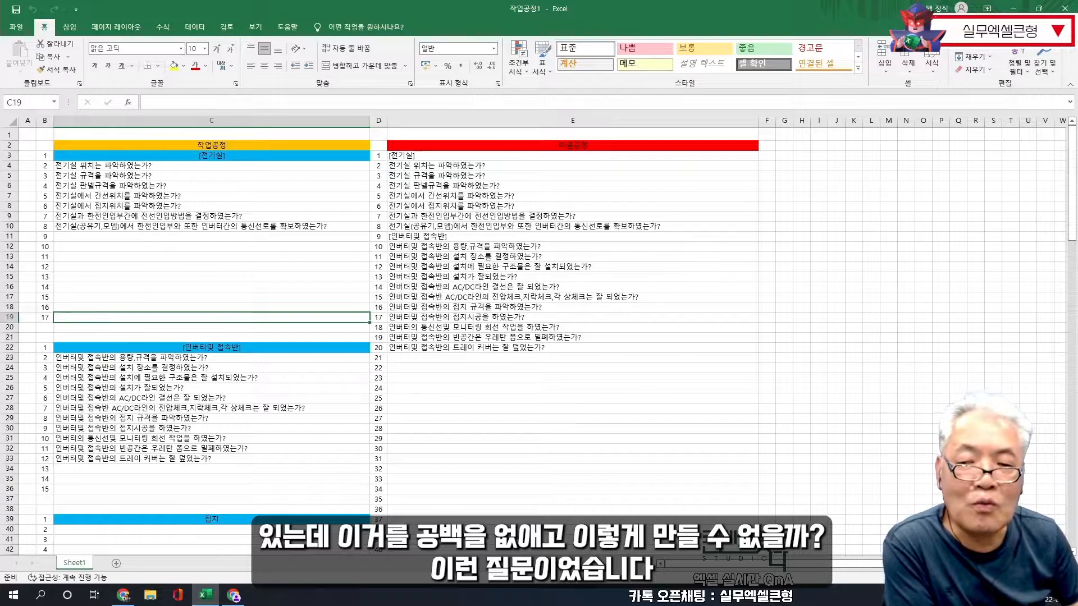
drag(414, 158, 413, 347)
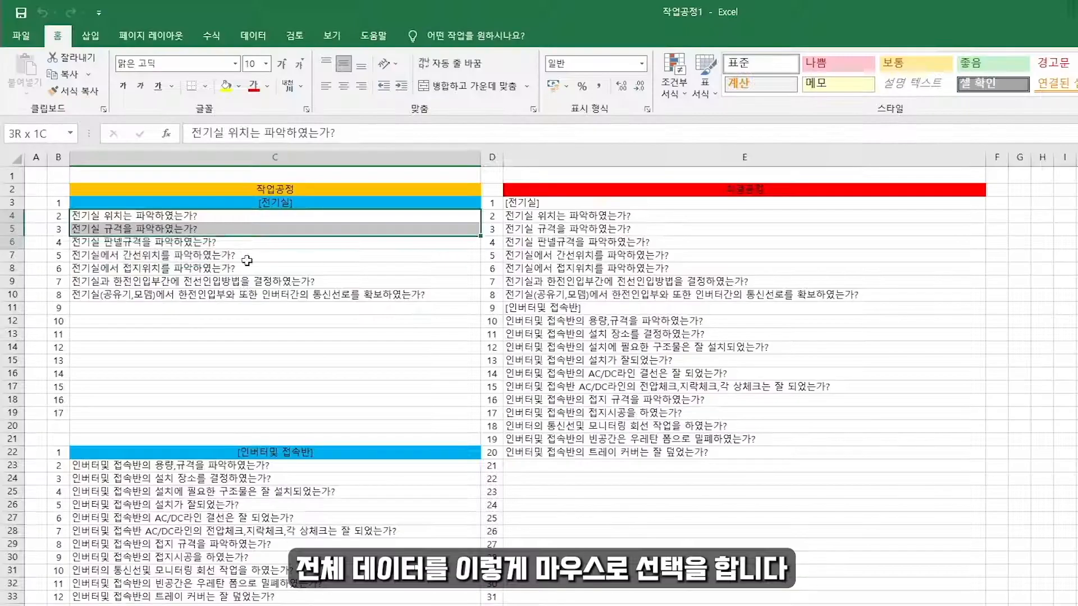
- Select only the blank cells (빈 셀) within the column C data from C4 downward using Go To Special
drag(247, 261, 247, 603)
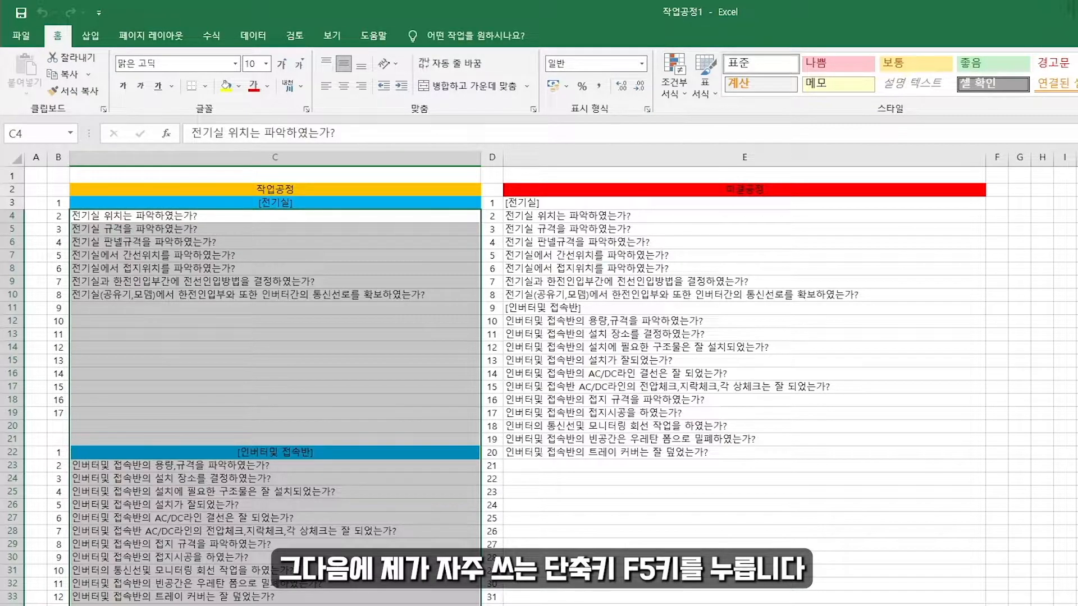
key(F5)
drag(651, 113, 395, 81)
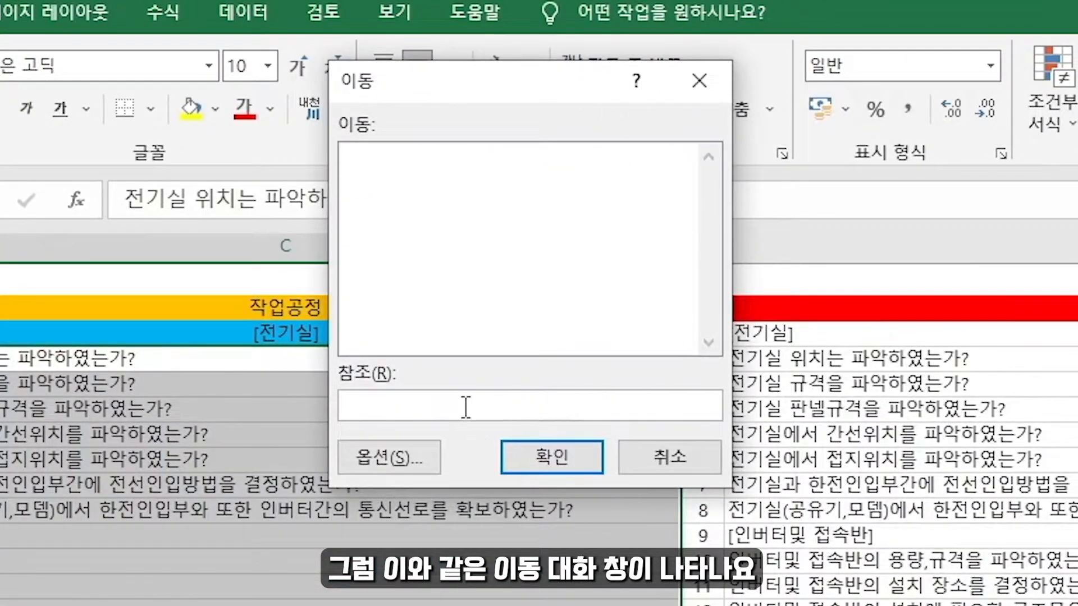
click(415, 466)
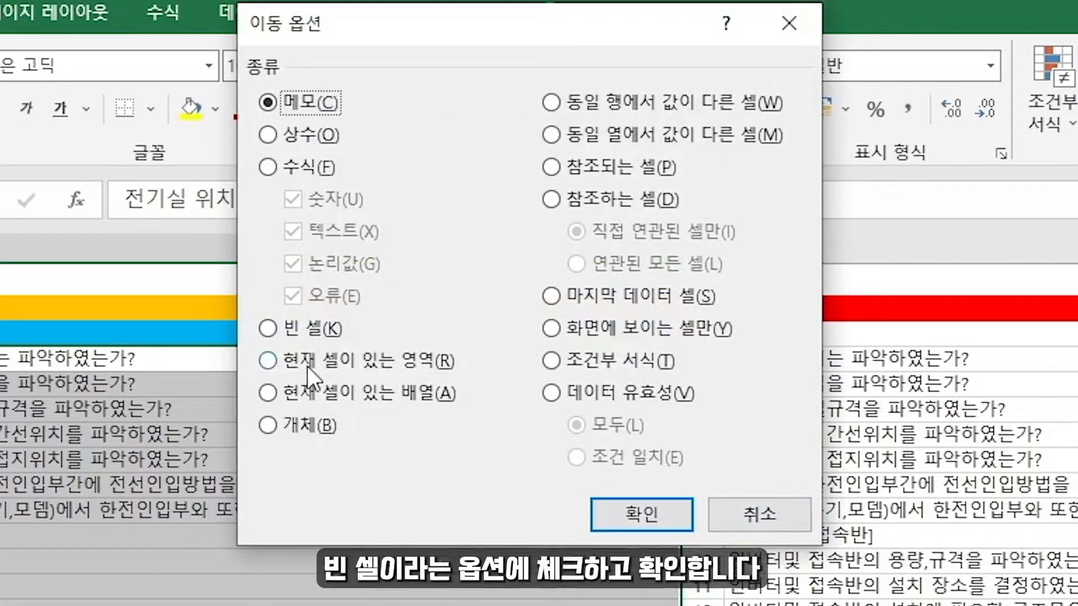
click(303, 328)
click(642, 514)
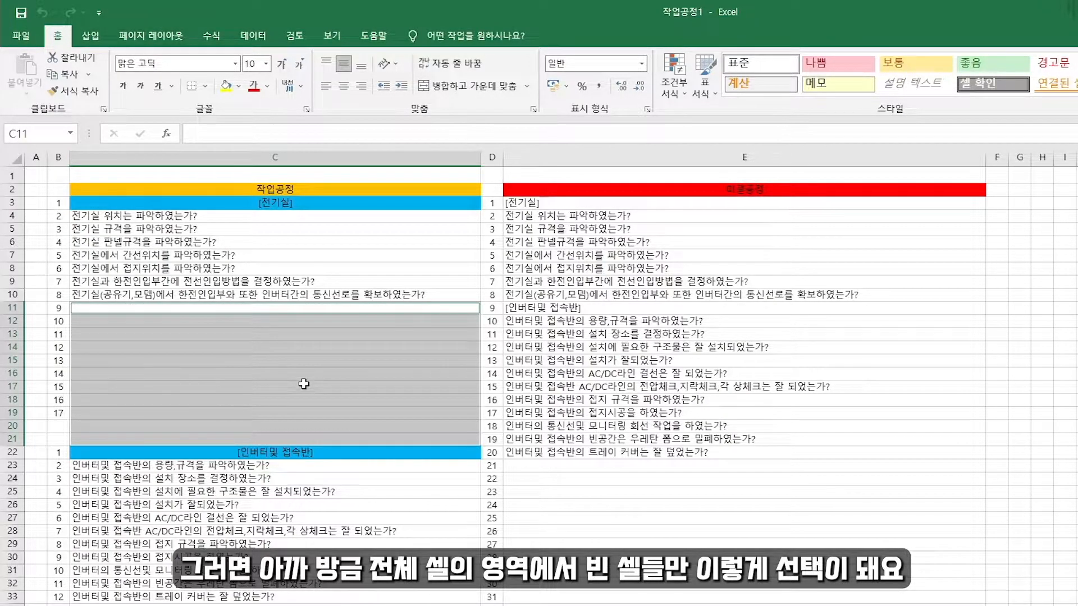
- Delete the selected blank cells in column C, shifting the remaining cells up (셀을 위로 밀기)
right_click(223, 337)
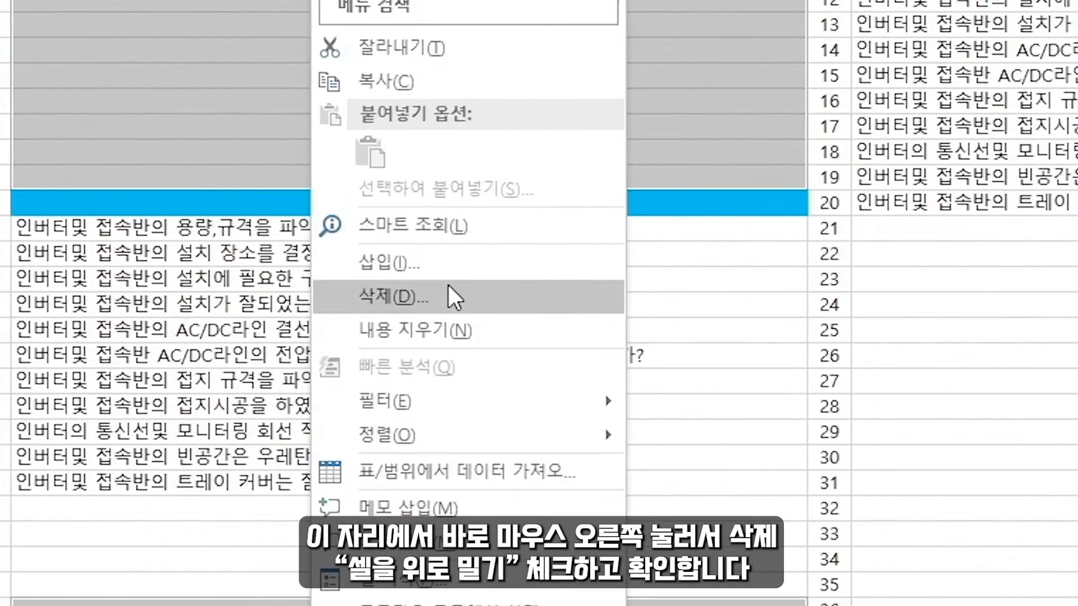
click(267, 501)
click(478, 296)
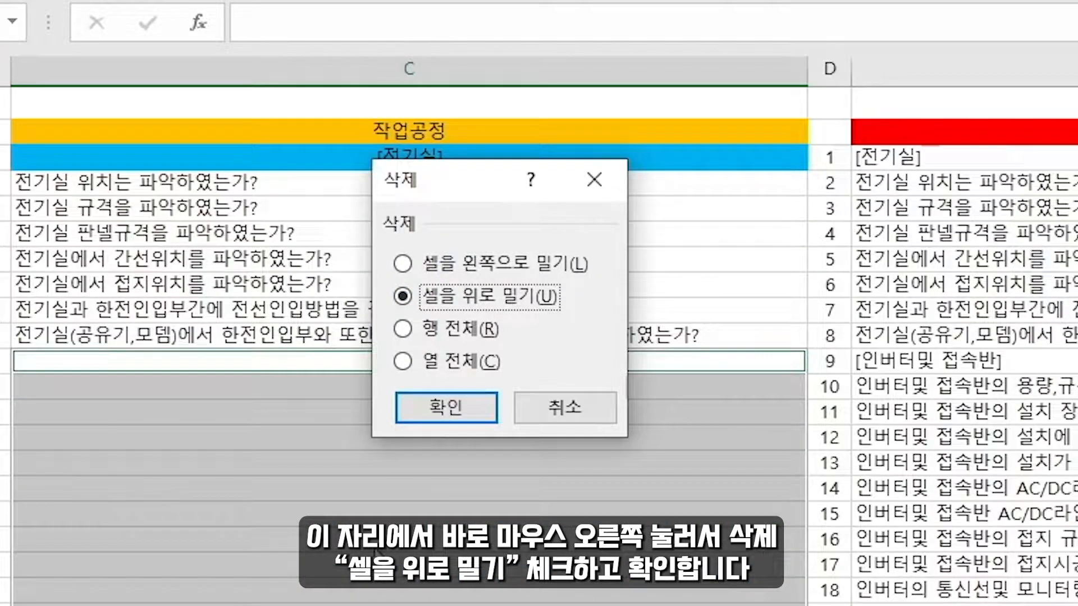
click(418, 410)
- Compare the condensed checklist in column C with the expected list in column E
click(200, 222)
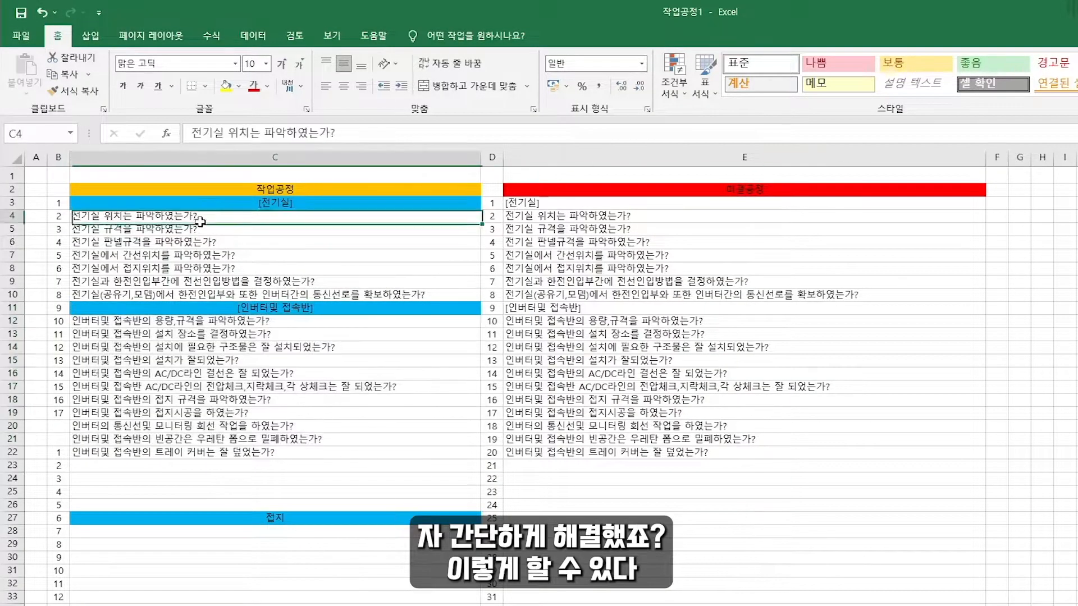
drag(199, 222, 200, 452)
click(532, 205)
drag(532, 205, 585, 456)
click(685, 515)
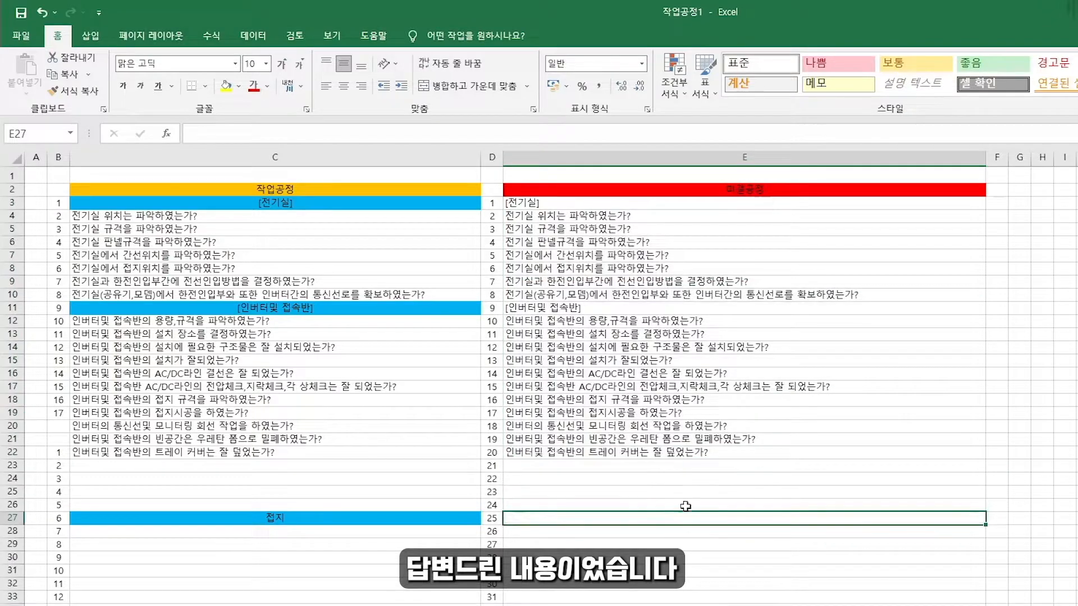
- Close the checklist workbook, switch to the 도와주세요 workbook and enable editing in it
key(ctrl+w)
click(724, 408)
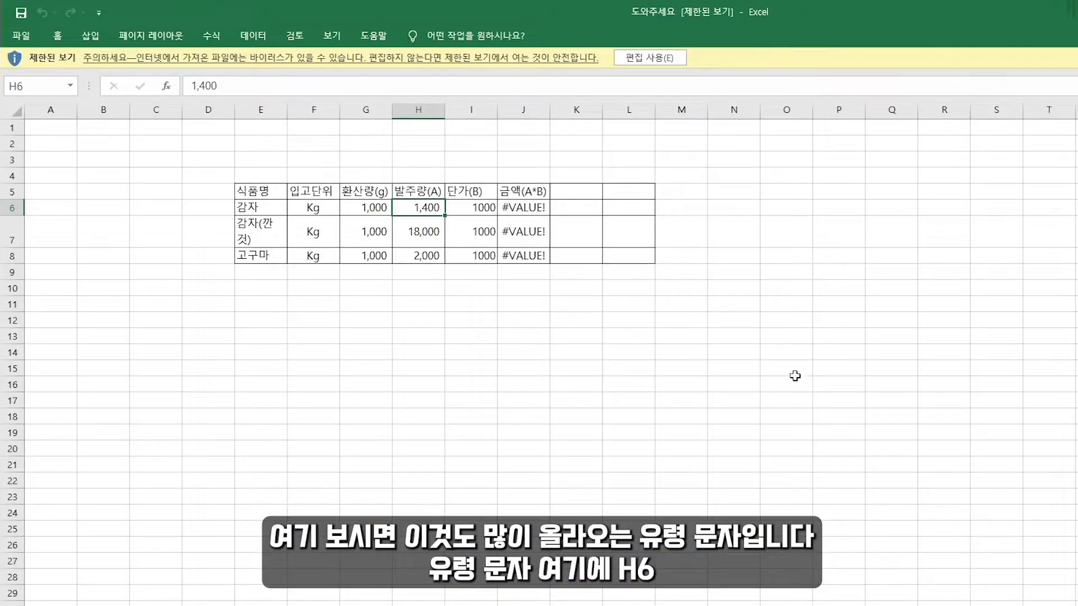
click(651, 58)
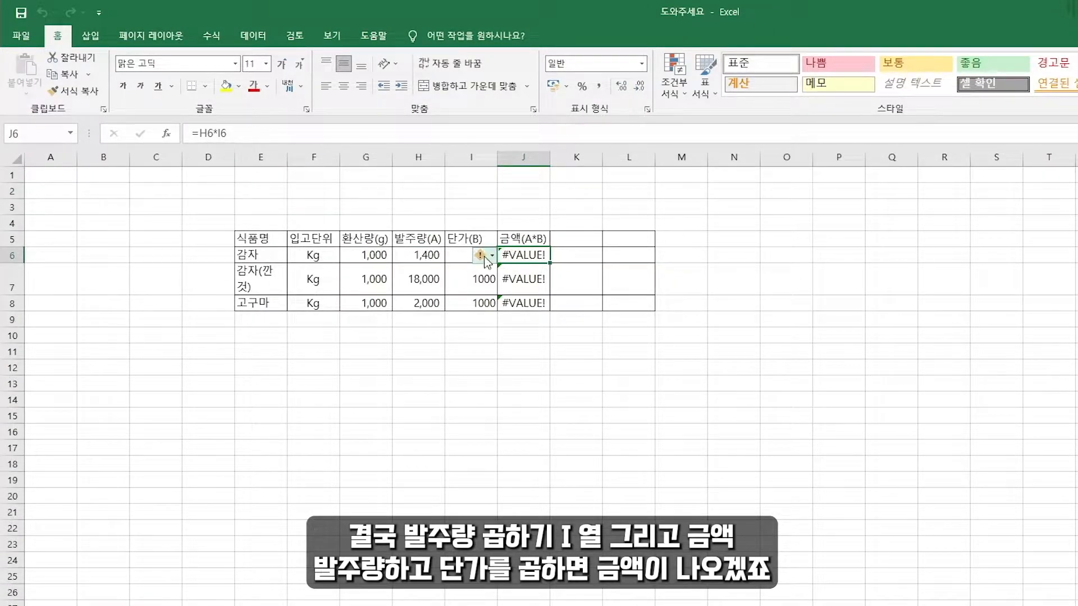
- Check the order quantity, unit price and amount formula of the 감자 row in H6, I6 and J6
click(434, 255)
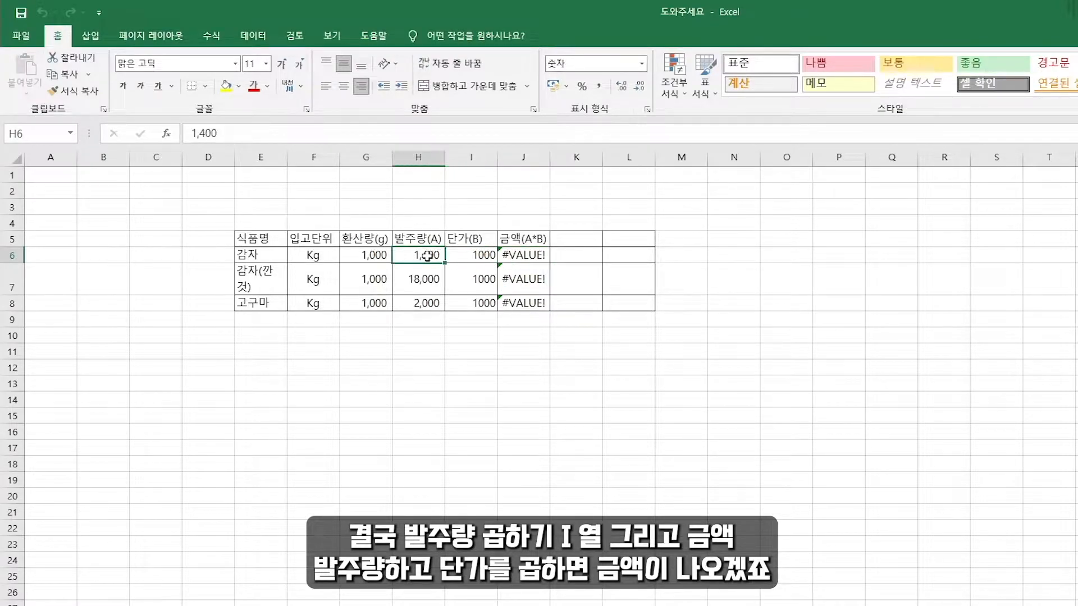
click(489, 257)
click(538, 255)
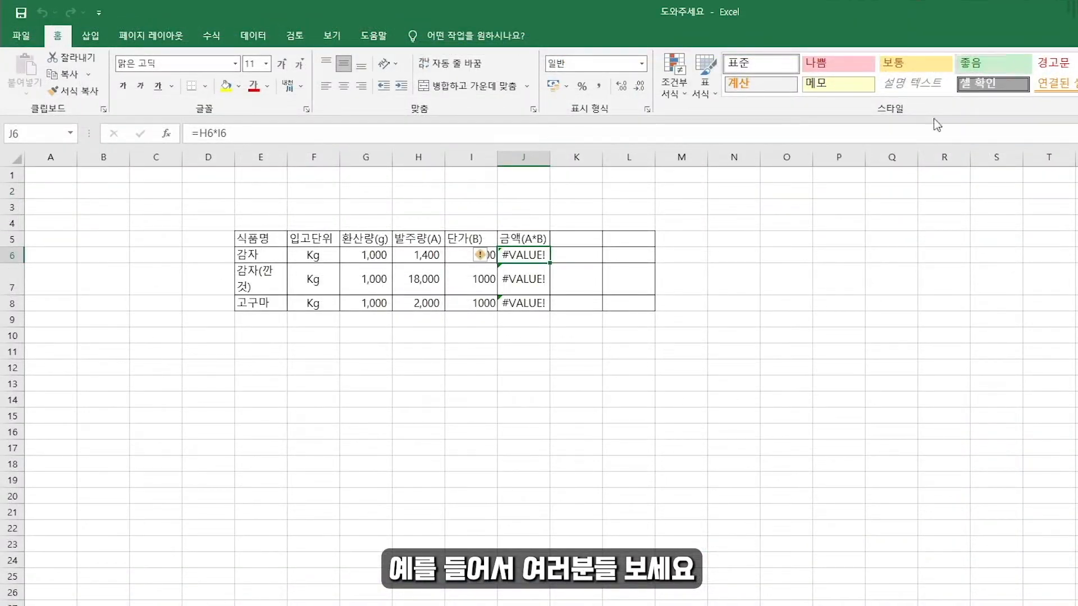
- Enter a person's name as sample text in J13 and the number 5 in K13
click(541, 381)
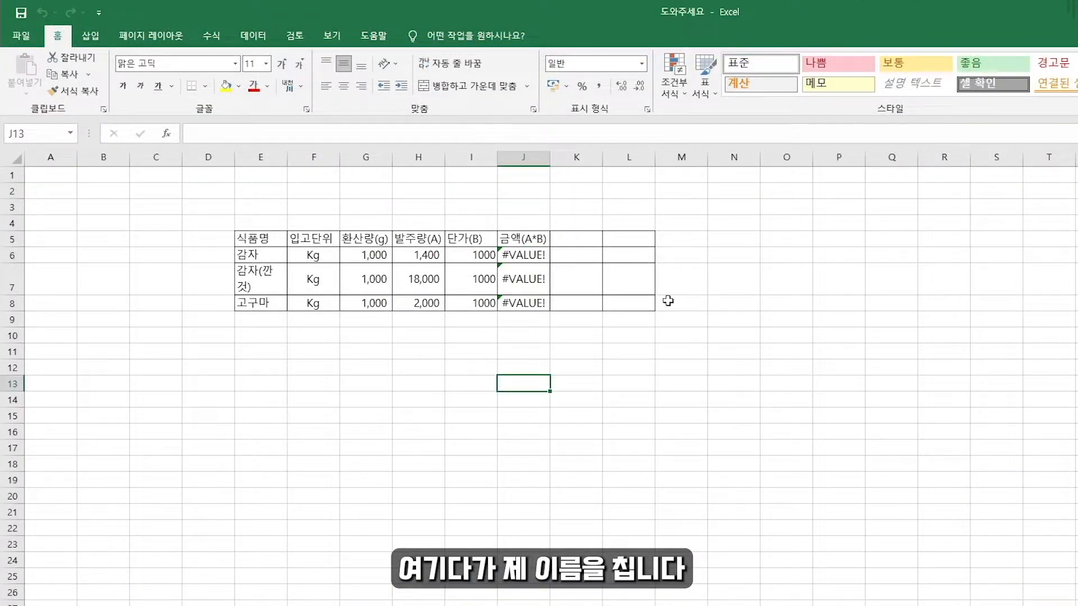
text(김우수)
key(Return)
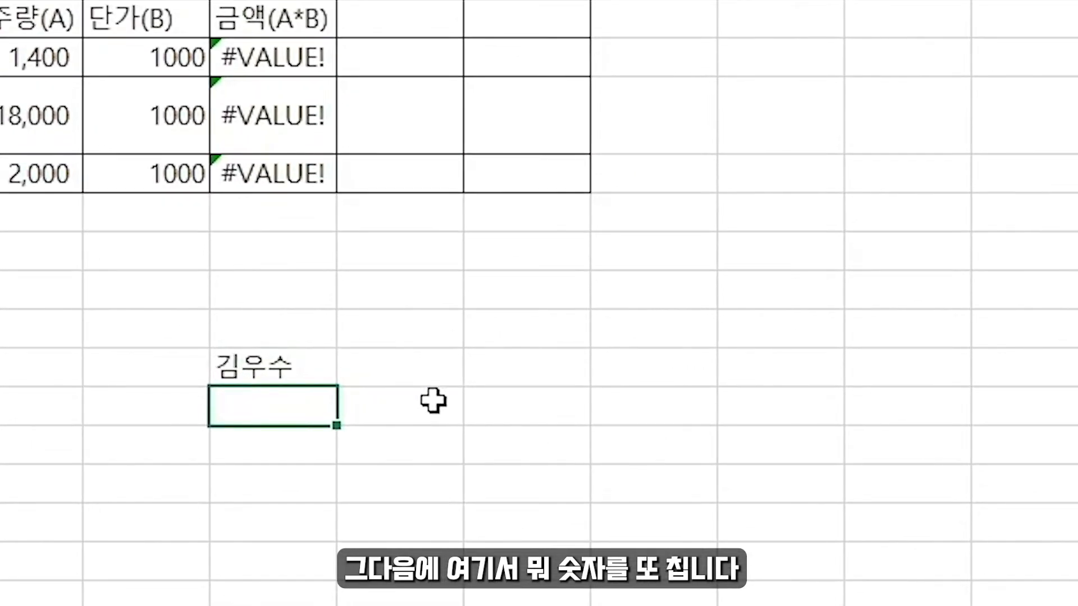
click(567, 384)
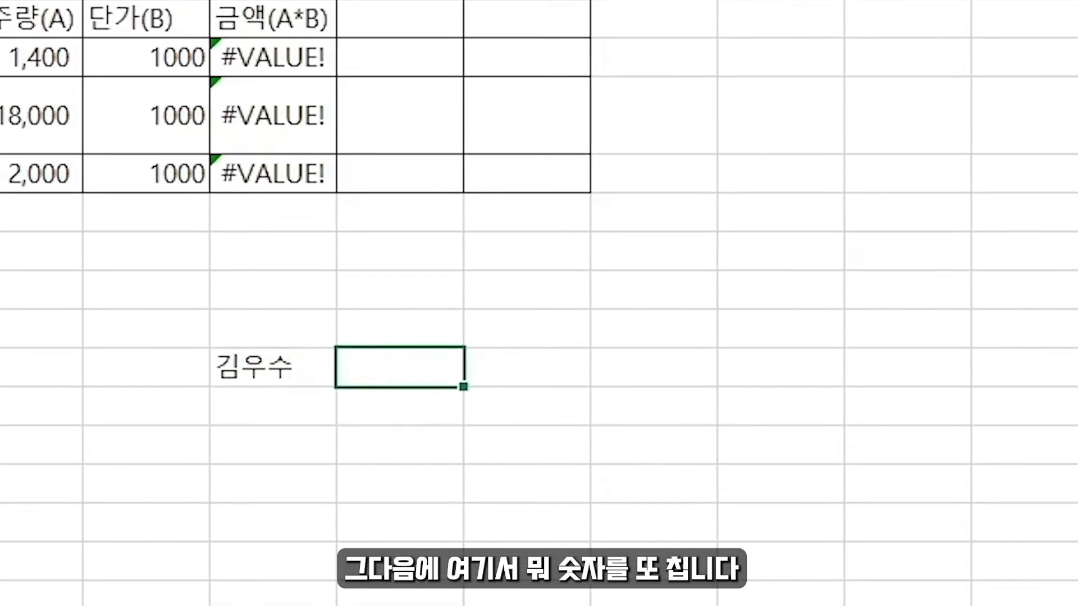
text(5)
key(Return)
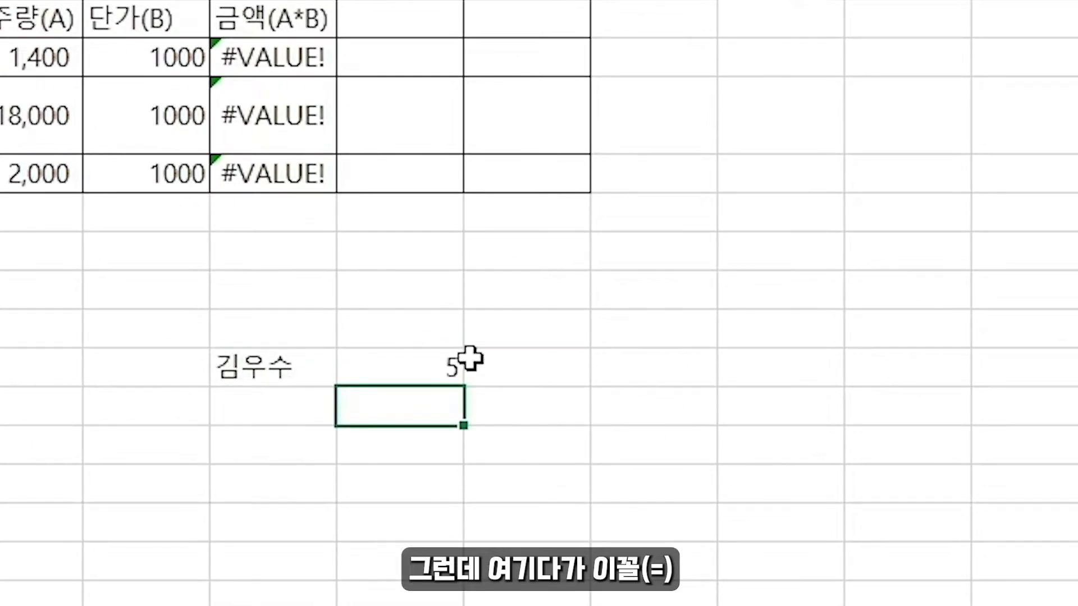
- Enter the formula =J13*K13 in L13 to multiply the sample text by the number
click(584, 373)
text(=)
click(272, 365)
text(*)
click(404, 368)
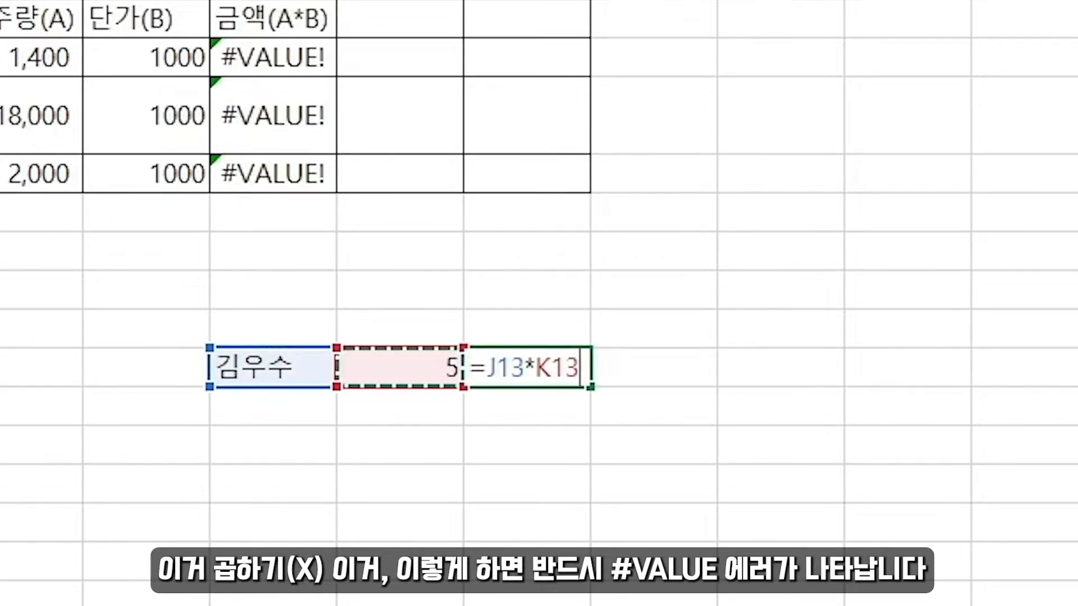
key(Return)
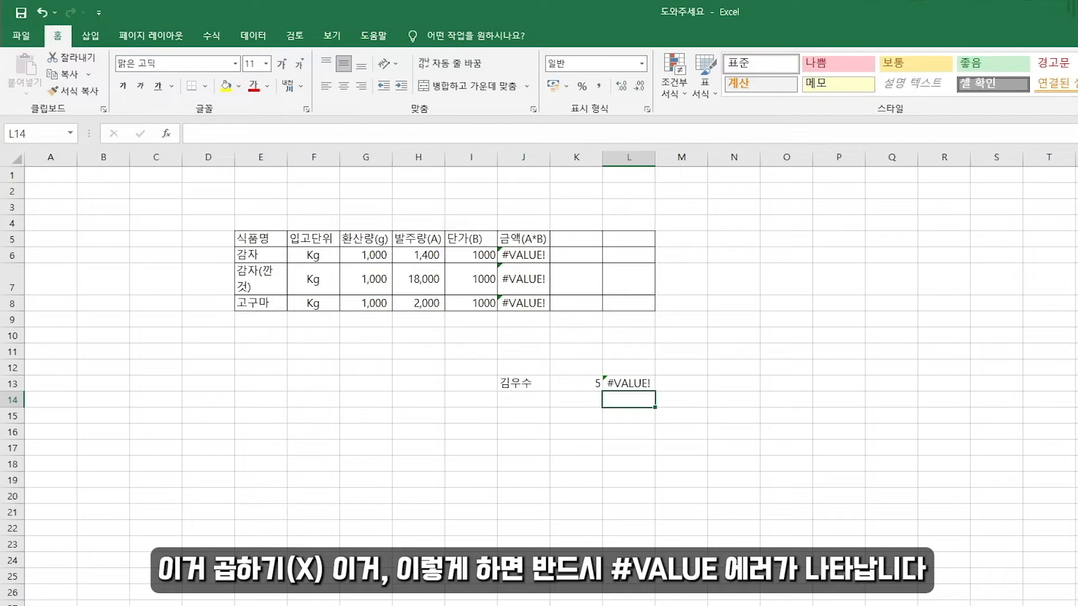
- Inspect the sample text and the product formula in row 13, and clear the test entries
key(Up)
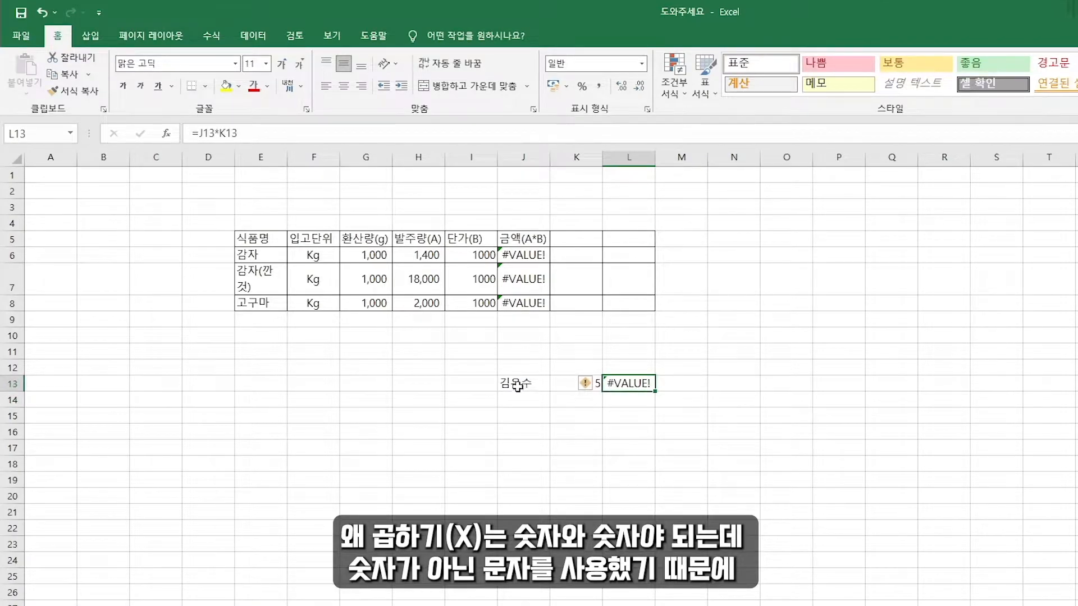
click(522, 385)
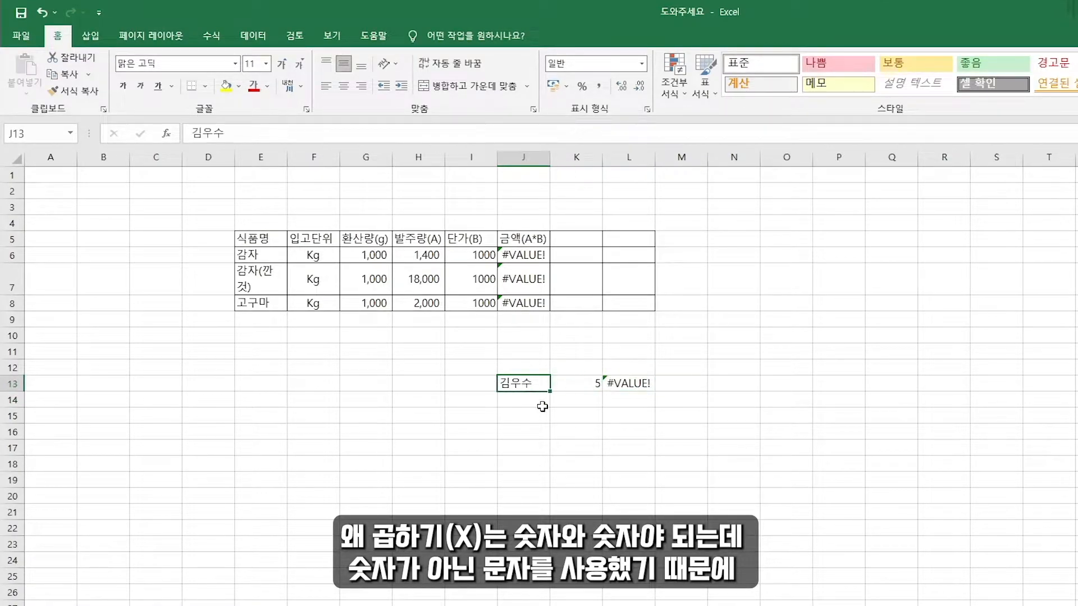
click(634, 380)
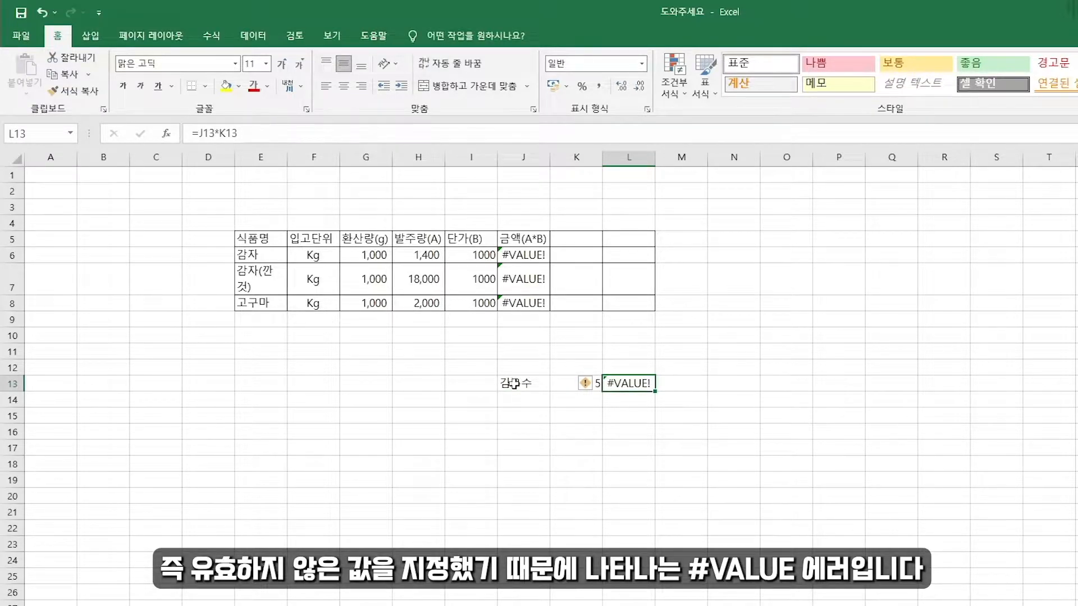
drag(511, 383, 696, 419)
key(Delete)
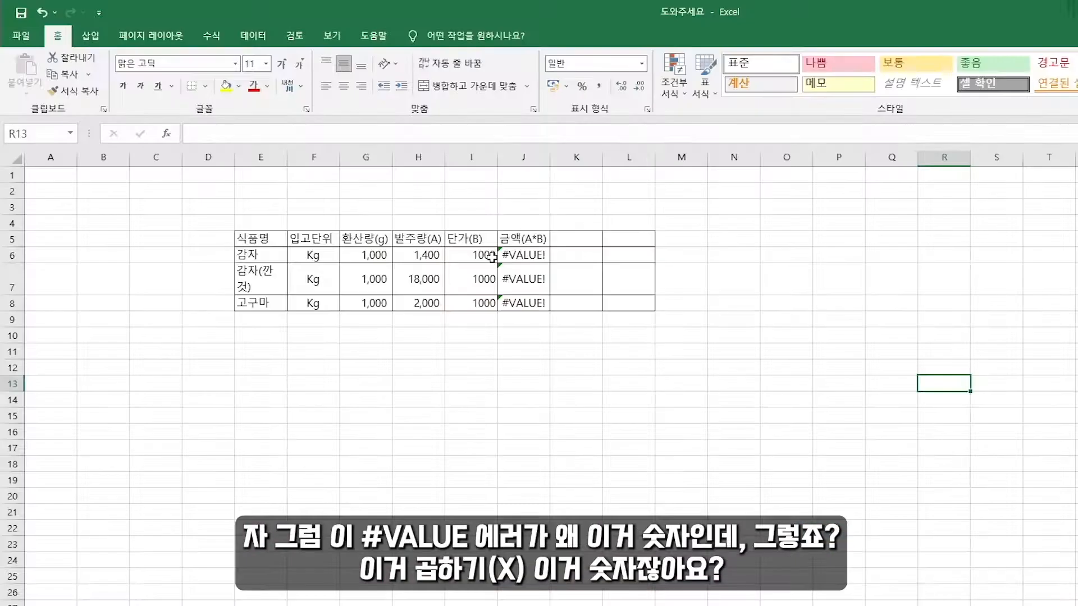
- Examine the order quantity, unit price and amount cells of the table to find why the multiplication fails
click(489, 256)
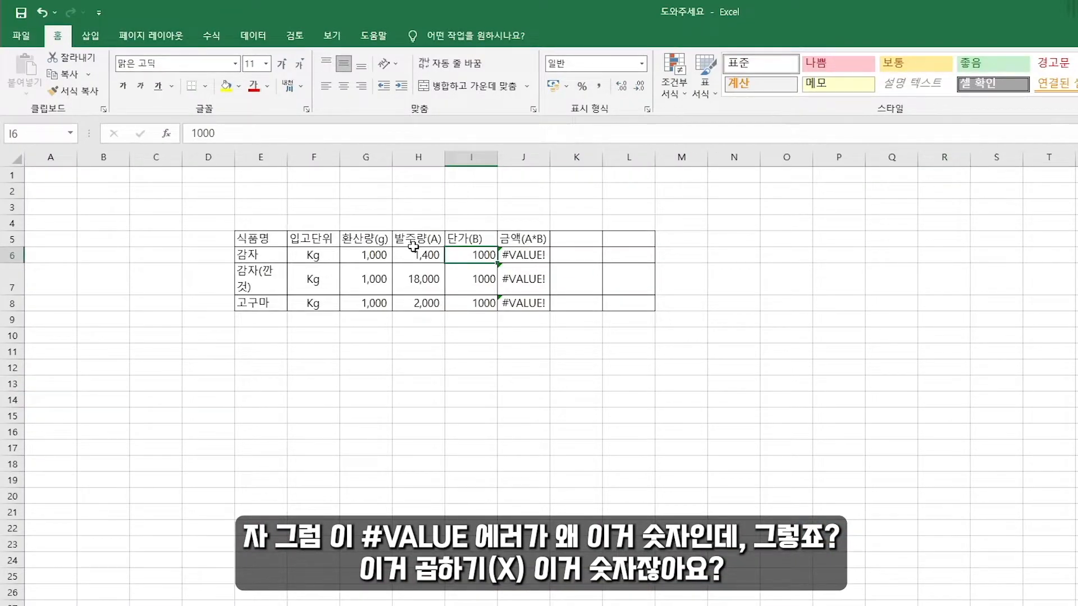
click(416, 254)
click(473, 257)
drag(473, 257, 480, 286)
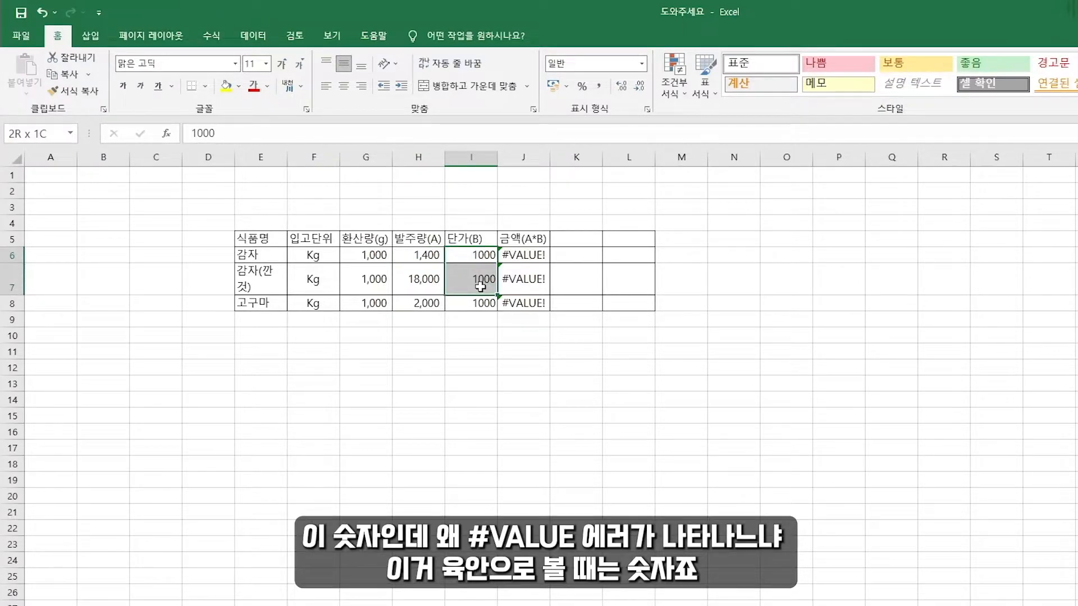
click(534, 260)
click(393, 256)
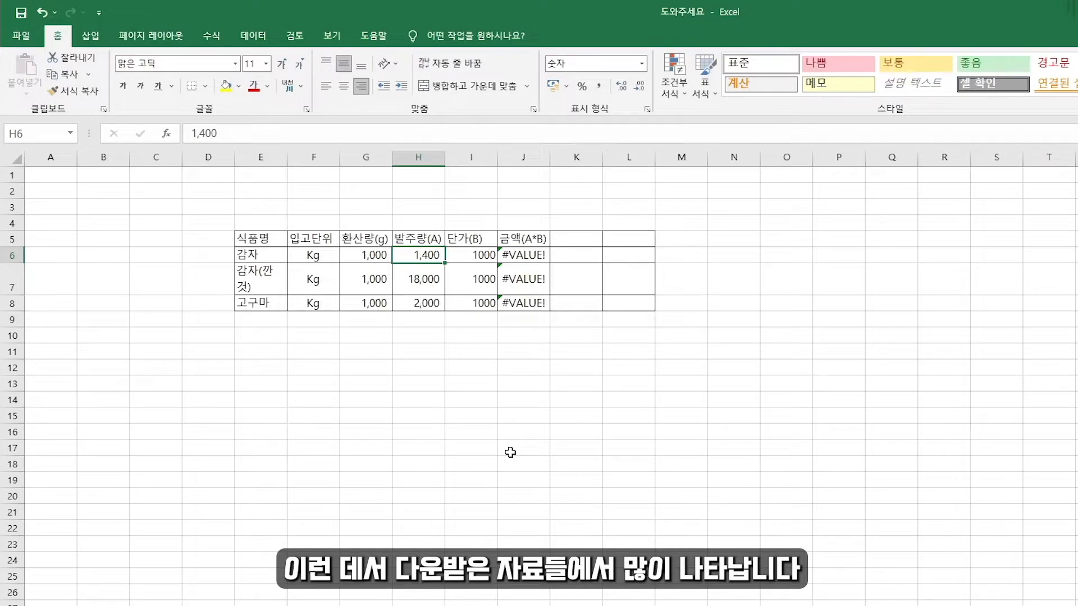
click(535, 476)
drag(761, 470, 753, 467)
- Enter the formula =G6+G7 in G11 to test the 환산량(g) values, and inspect source cells G6 and G7
drag(362, 256, 444, 256)
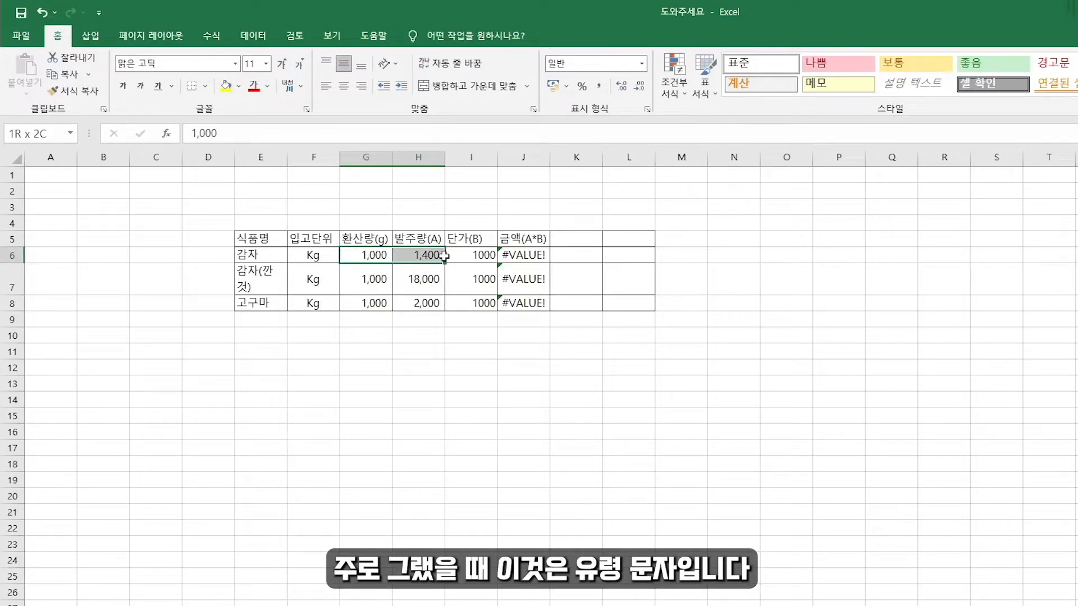
click(1039, 431)
click(363, 253)
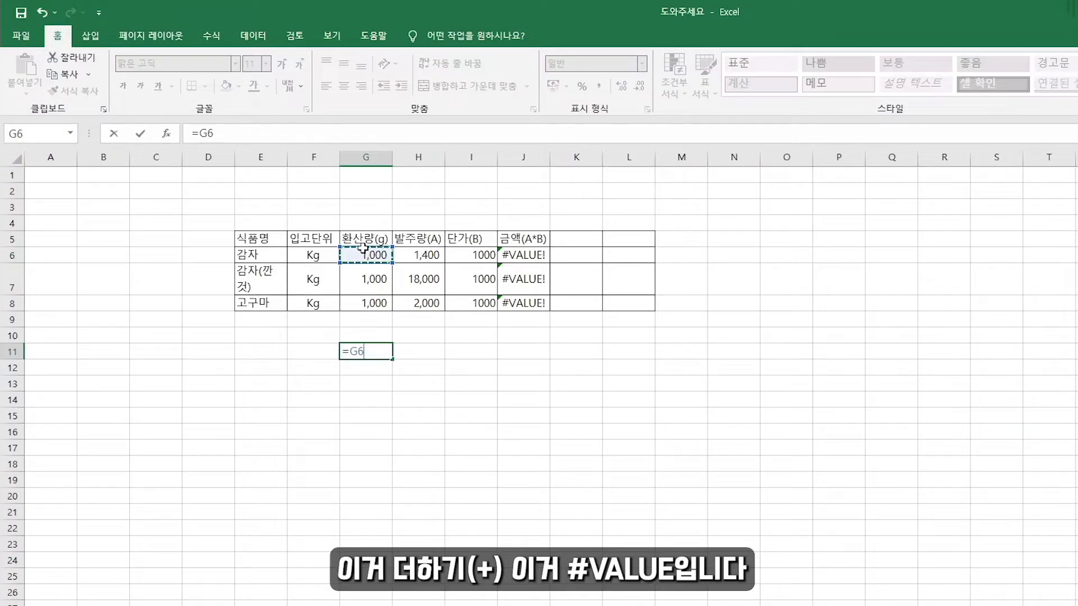
text(+)
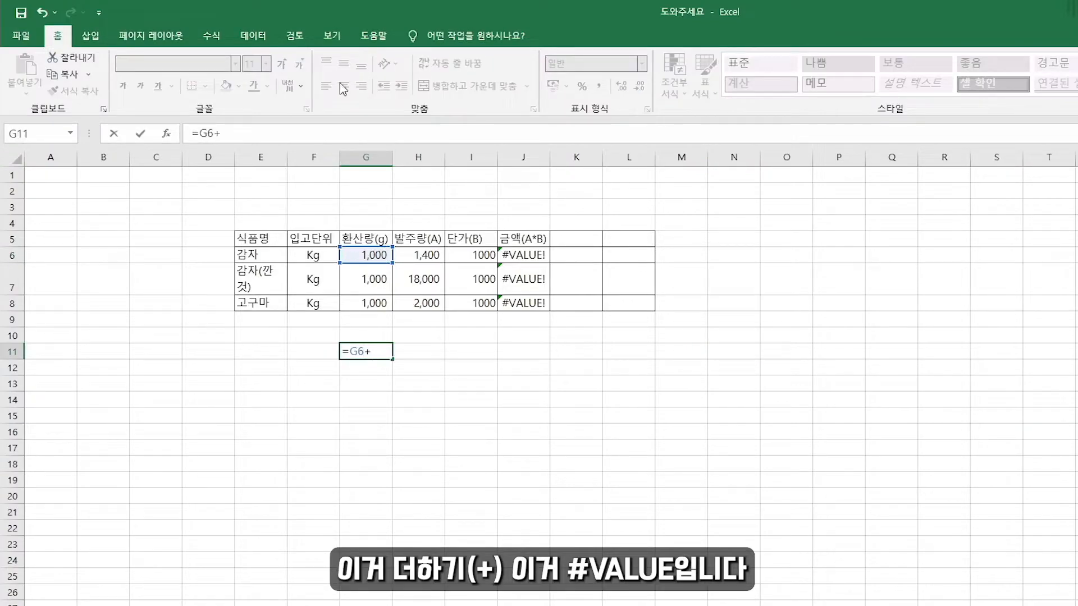
click(356, 281)
key(Return)
click(374, 259)
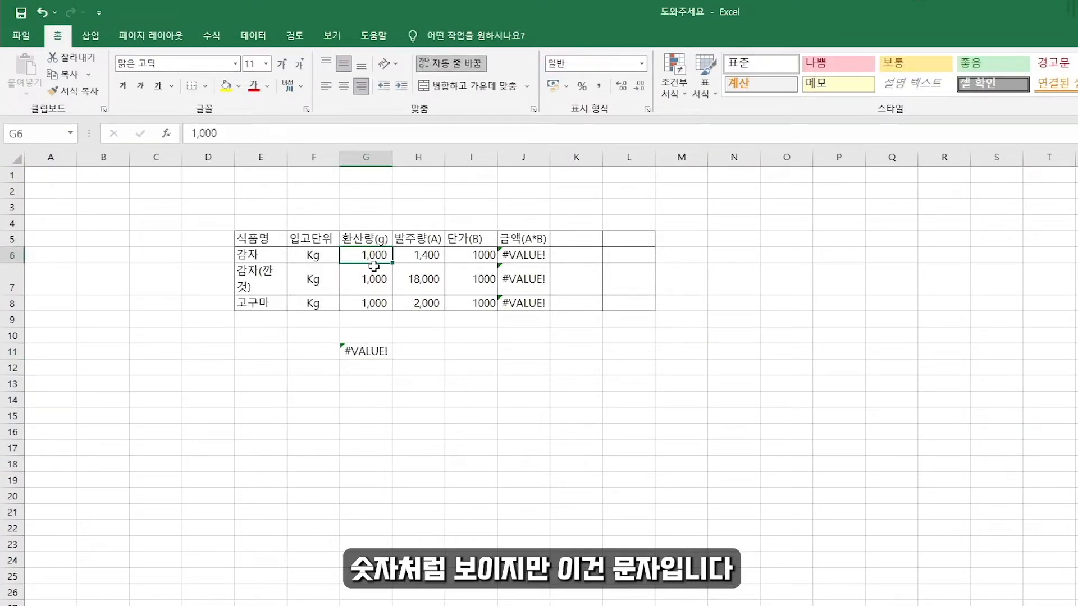
click(377, 276)
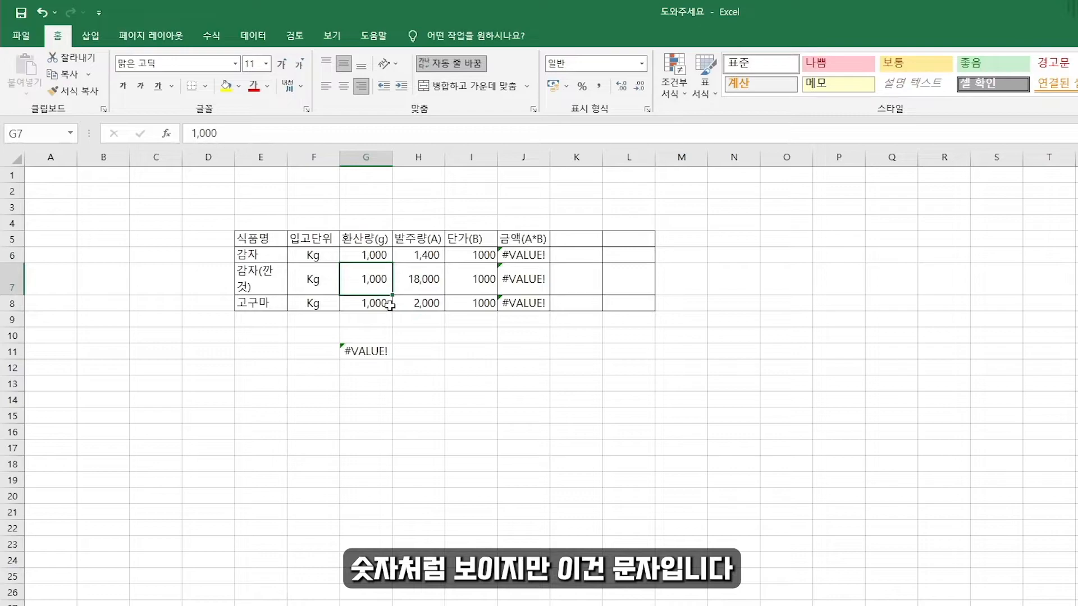
- Clear the test formula in G11
click(366, 352)
key(Delete)
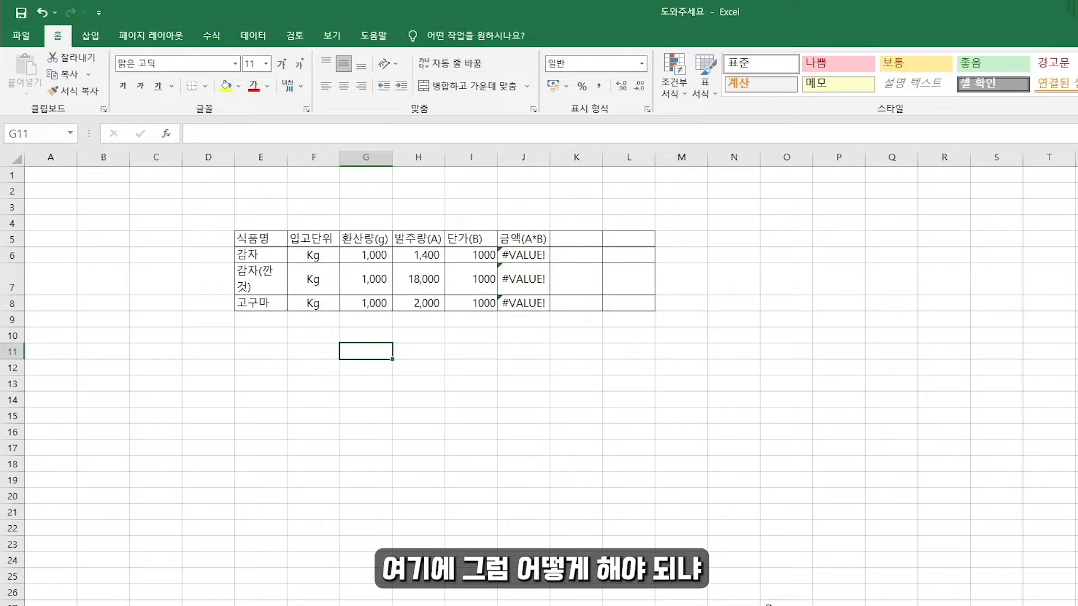
- Replace every hidden character with code 160 in the number cells G6:I8 with nothing
drag(375, 253, 461, 303)
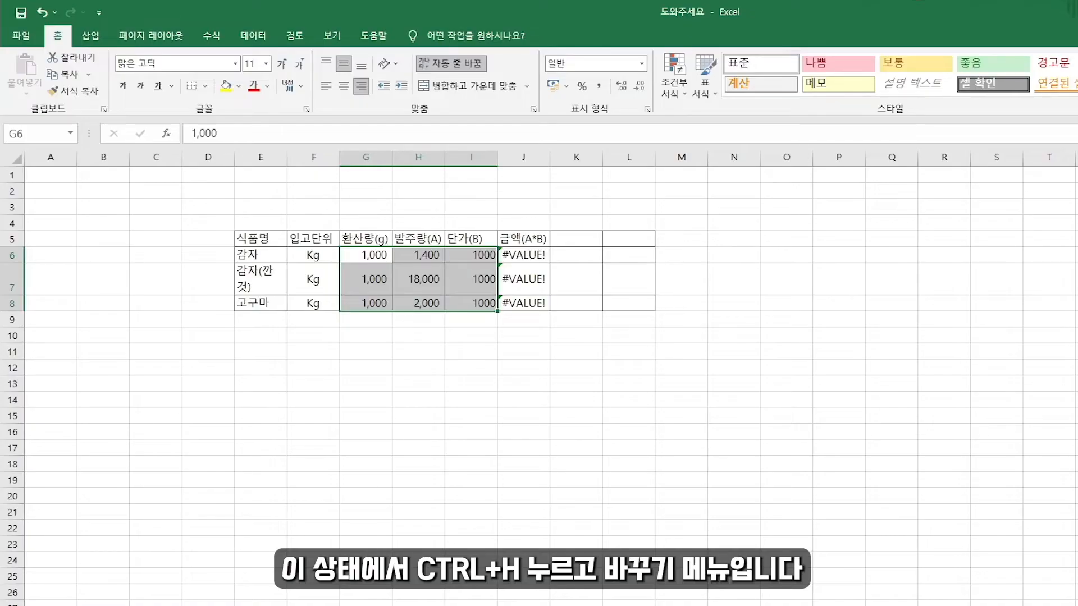
key(ctrl+h)
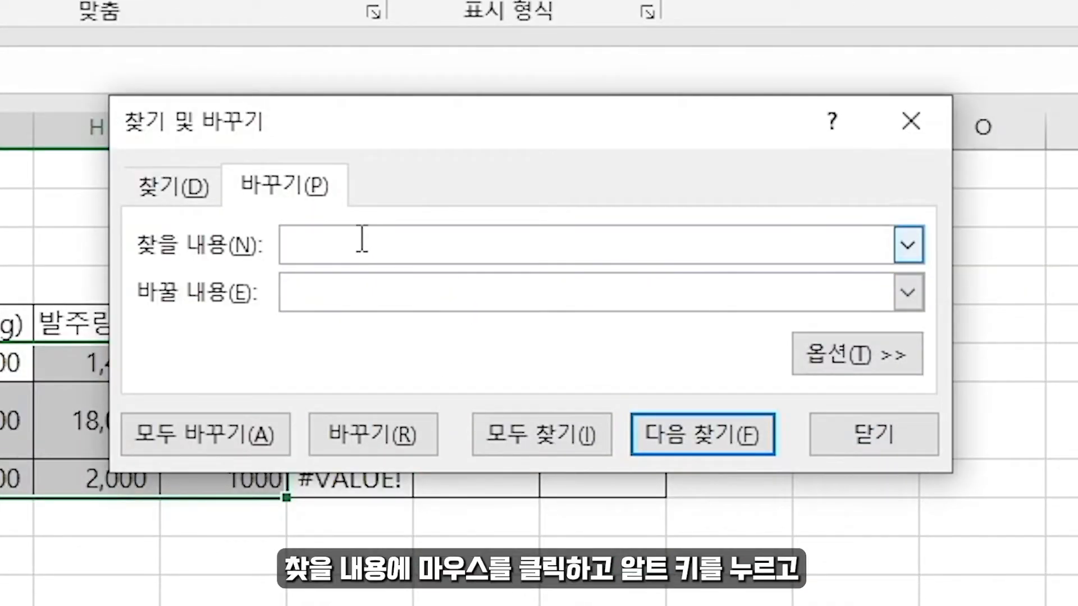
click(346, 238)
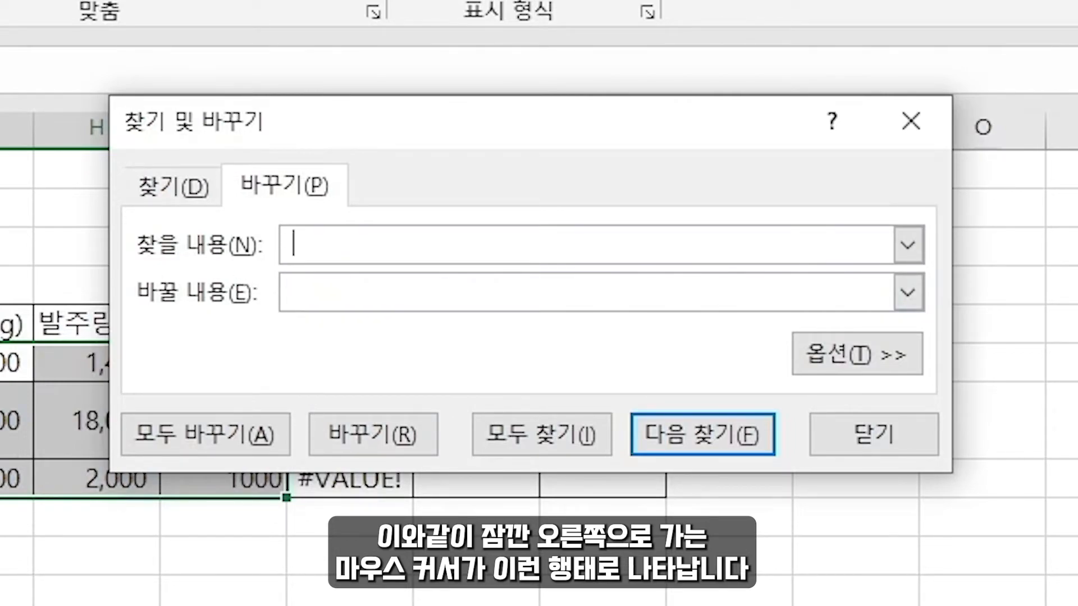
drag(623, 129, 690, 106)
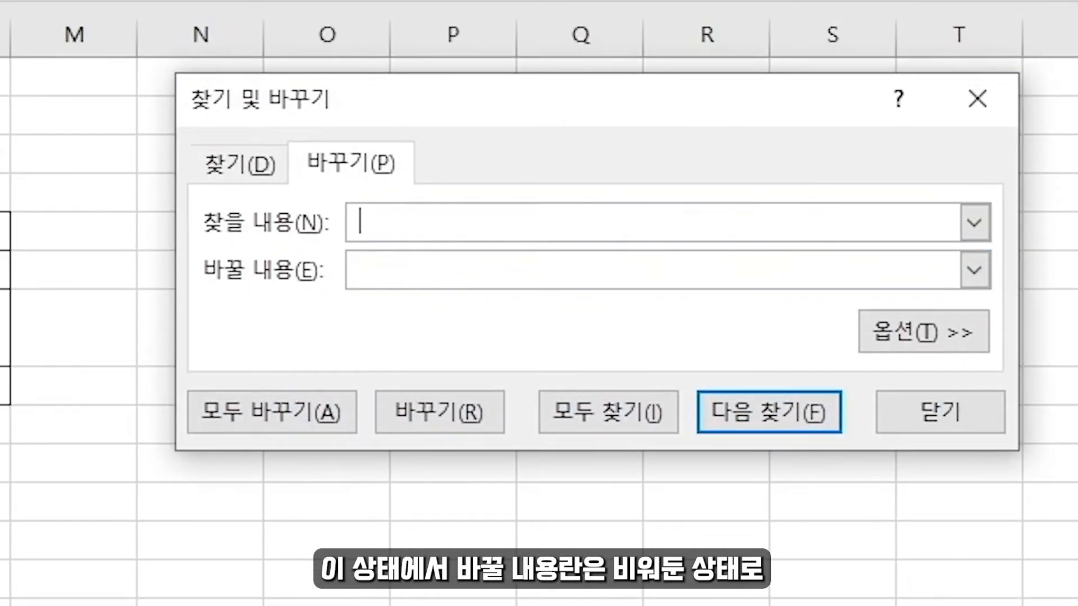
click(274, 426)
click(827, 476)
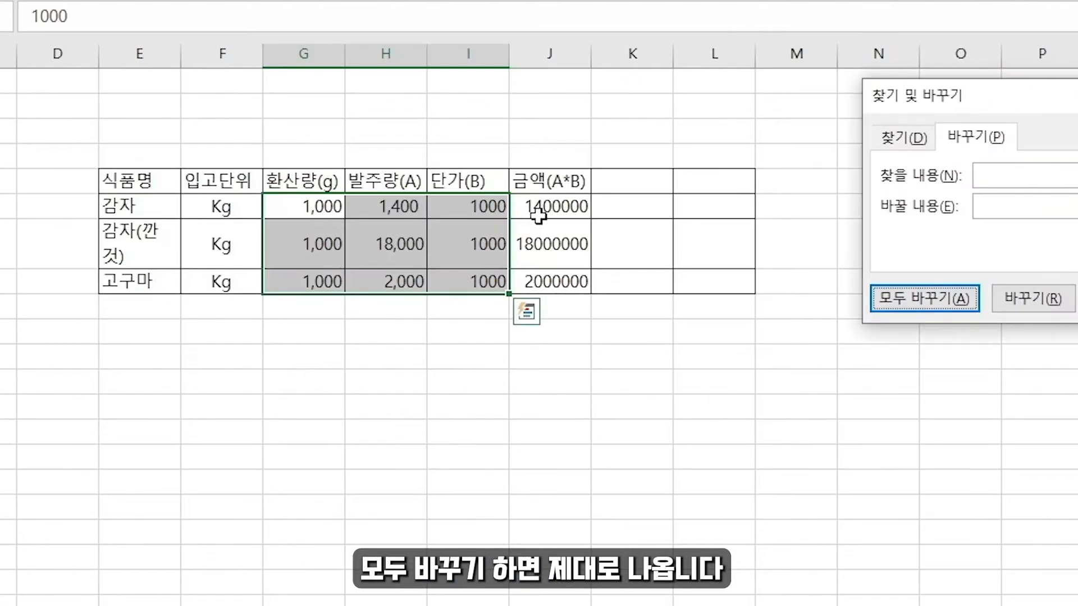
- Inspect the 금액(A*B) formulas in J6:J8, close the Find and Replace dialog, and review the cleaned number cells
click(544, 209)
click(547, 255)
click(549, 281)
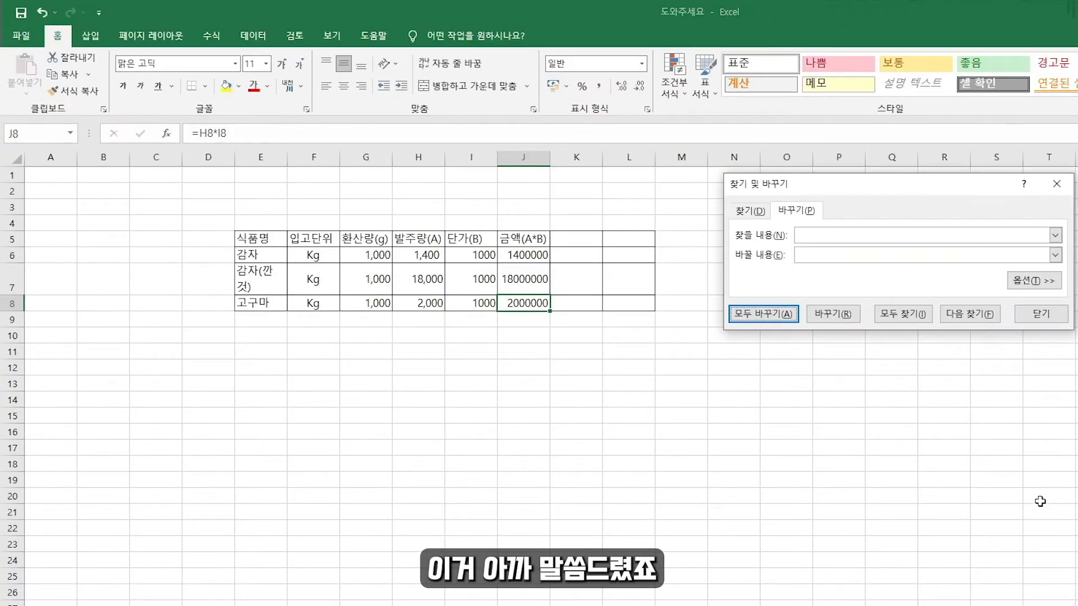
click(1039, 317)
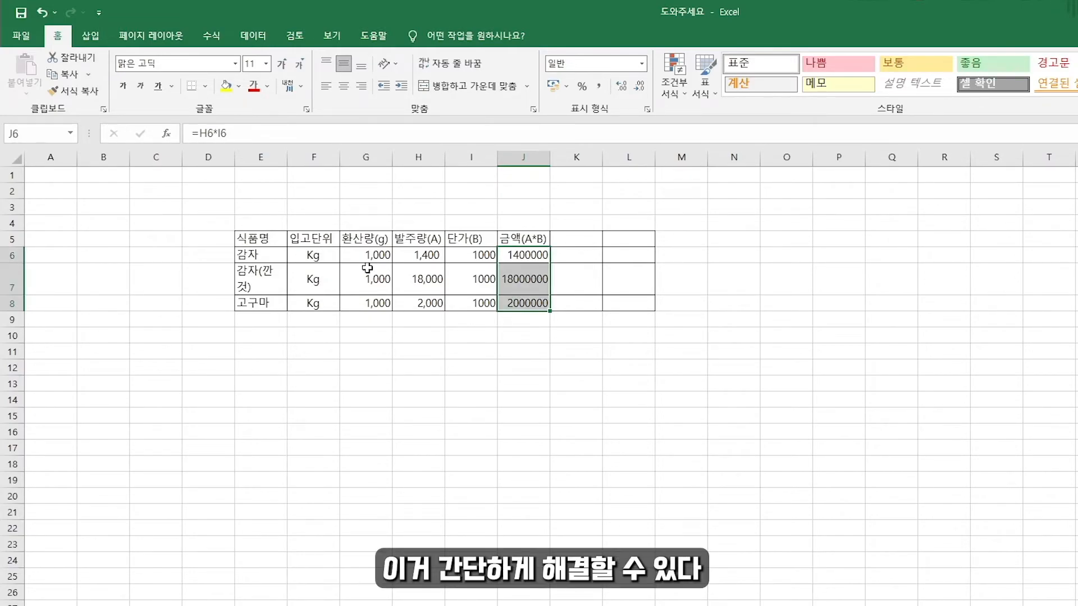
drag(525, 254, 525, 303)
drag(359, 254, 460, 301)
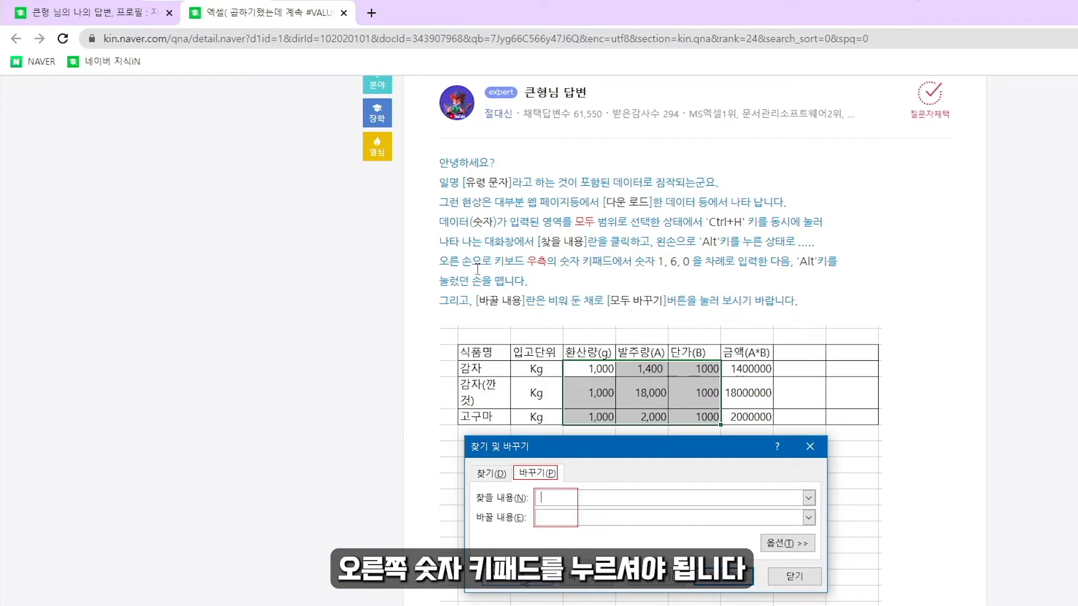
- Switch to the Naver 지식iN answer in the browser and review its instructions for replacing the hidden character
scroll(573, 328, down, 1)
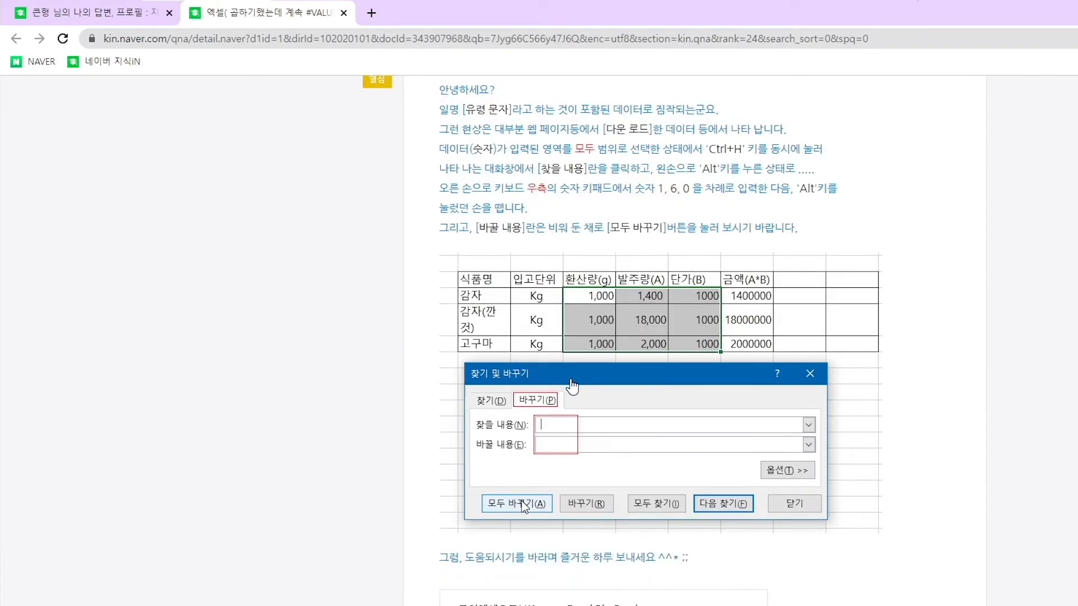